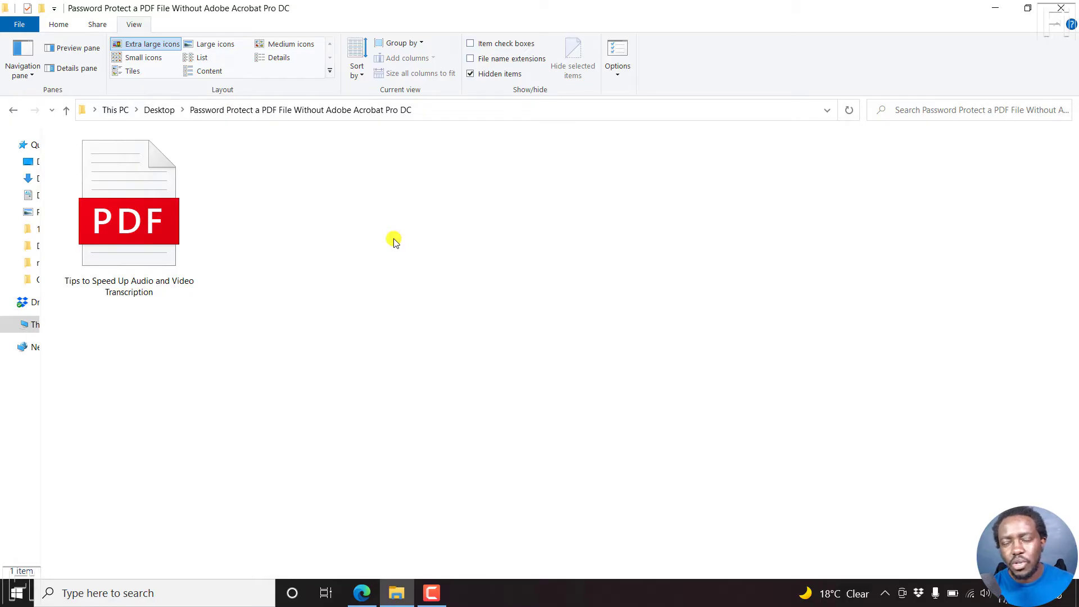
# View the transcription tips PDF in Acrobat Reader, decline the default-app prompt, and switch to the browser
pyautogui.rightClick(146, 217)
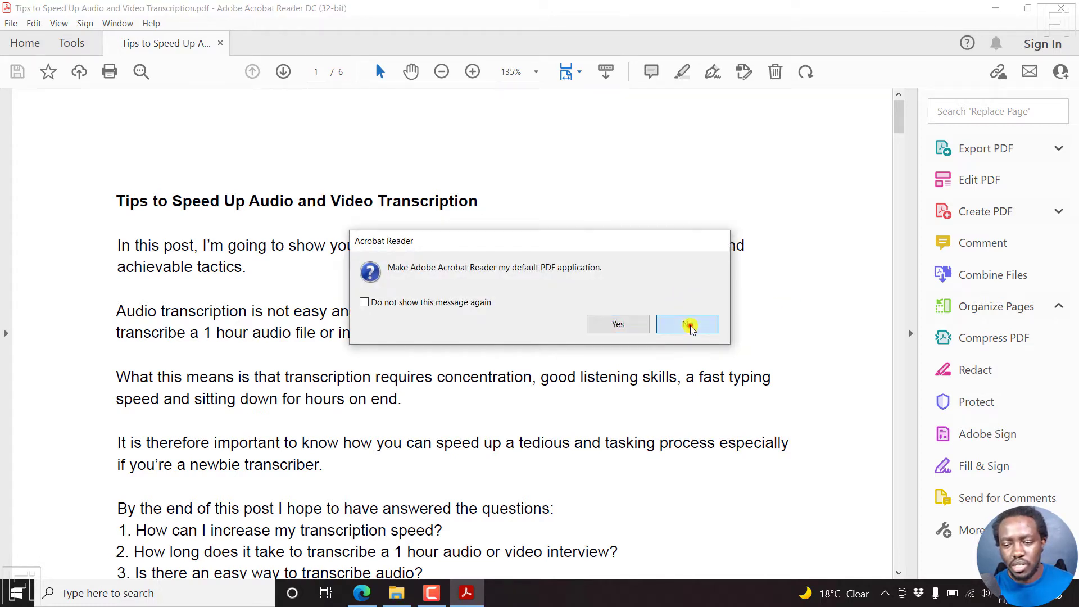
pyautogui.click(688, 325)
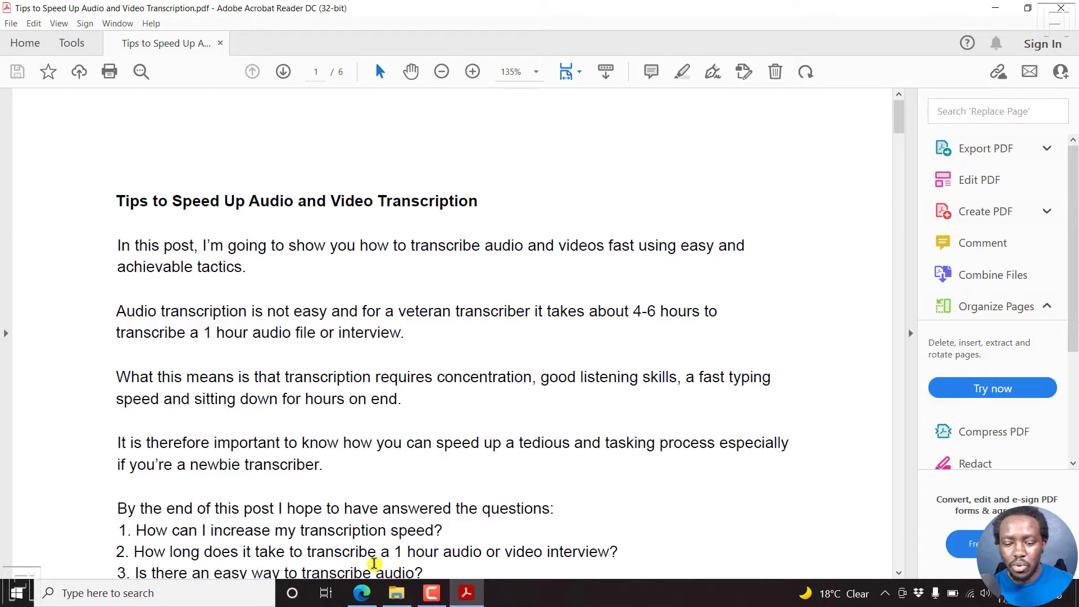
pyautogui.click(363, 595)
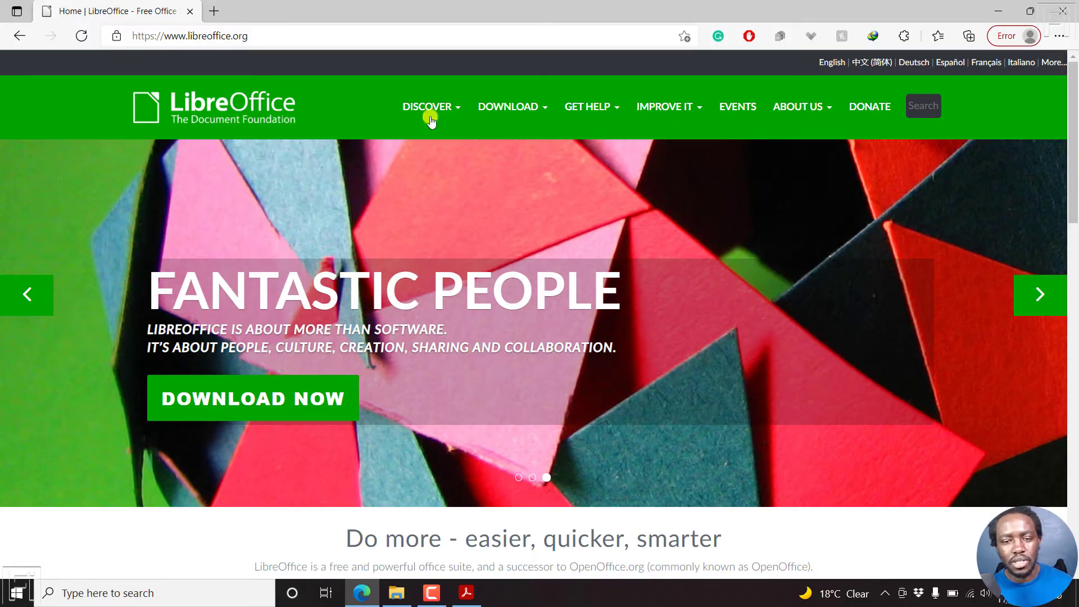
# Reach the Download LibreOffice page with Windows (64-bit) kept as the operating system
pyautogui.click(537, 111)
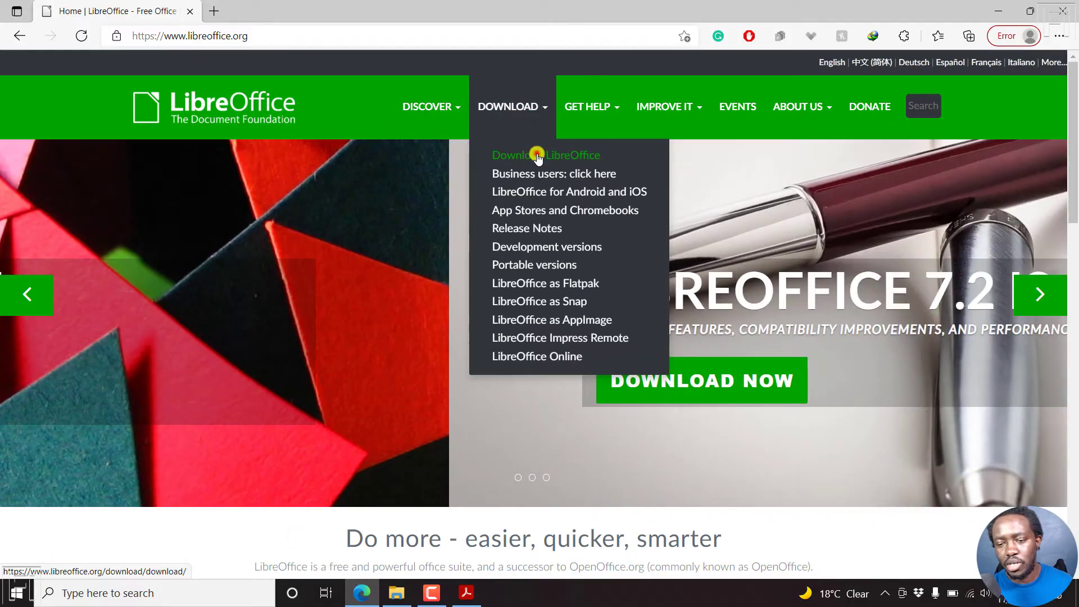
pyautogui.click(538, 157)
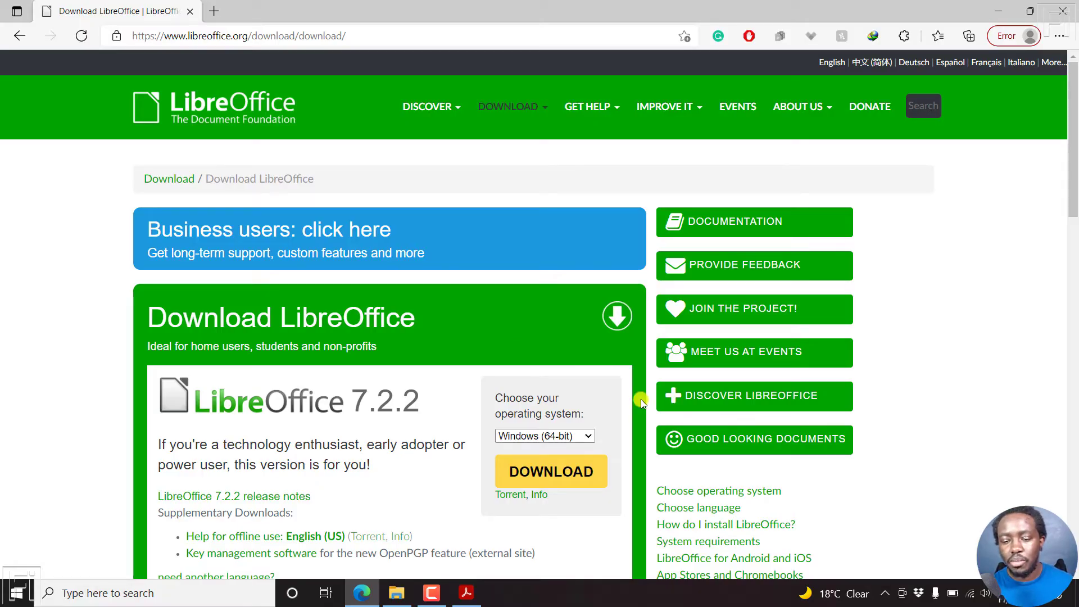
pyautogui.click(587, 440)
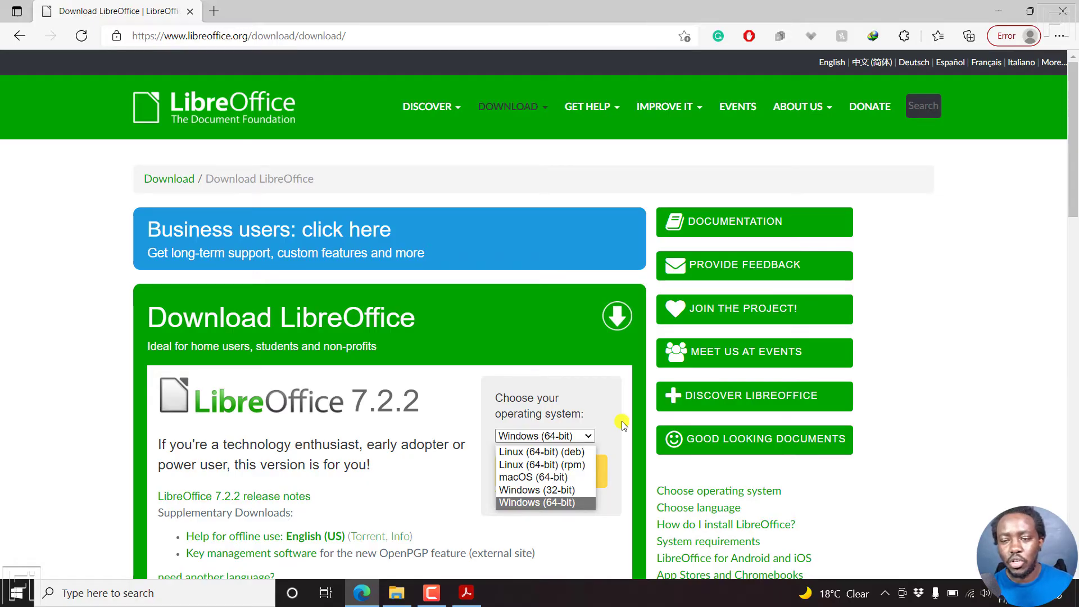
pyautogui.click(997, 13)
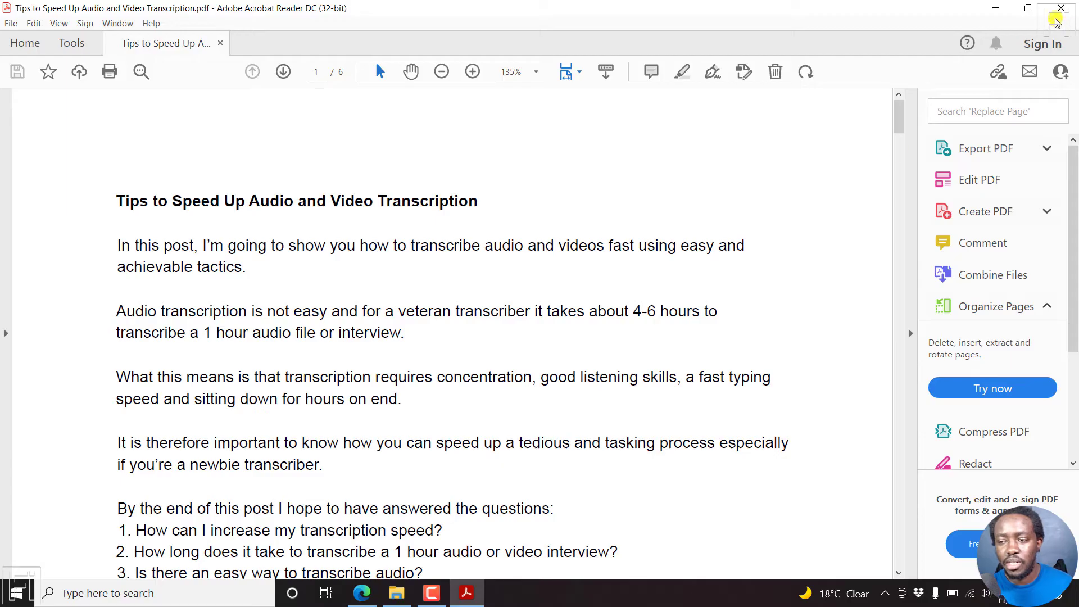
# Close Acrobat Reader and launch LibreOffice Draw from a Windows search for 'libre'
pyautogui.click(1057, 10)
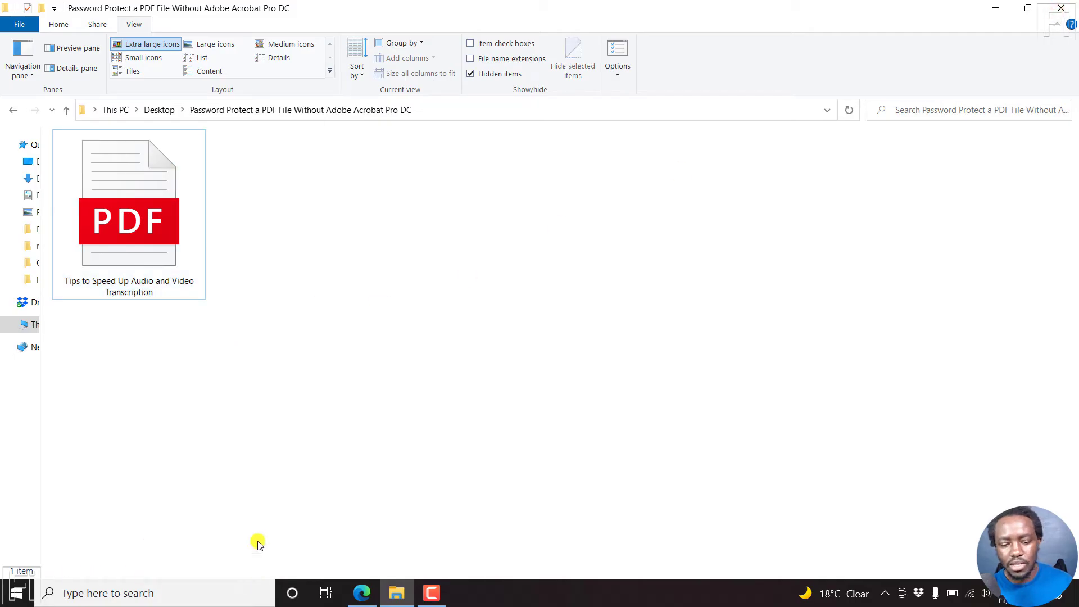
pyautogui.click(163, 595)
pyautogui.write('libre')
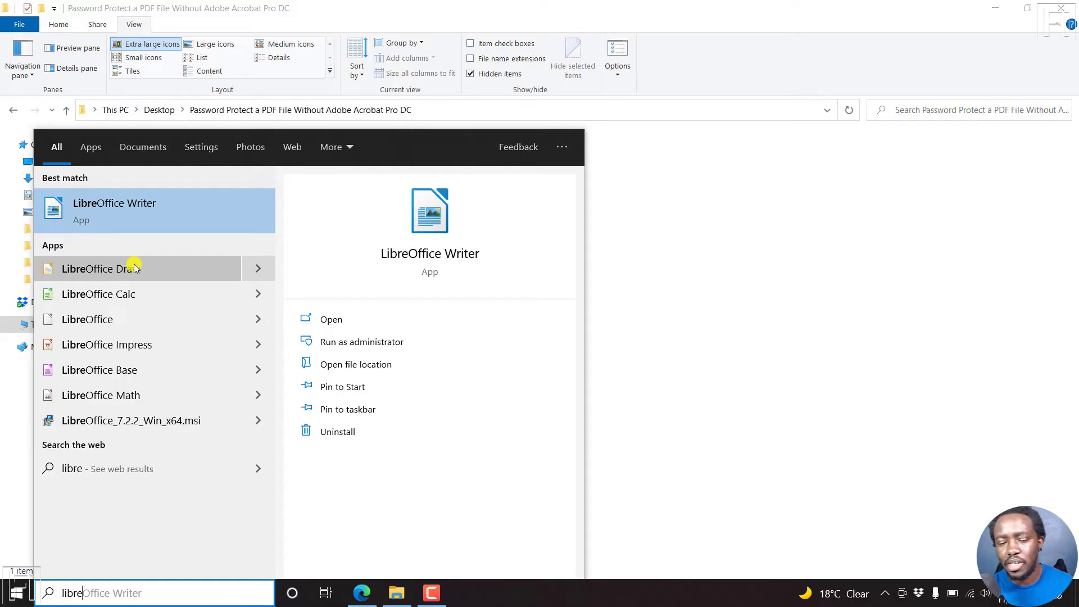
pyautogui.click(182, 270)
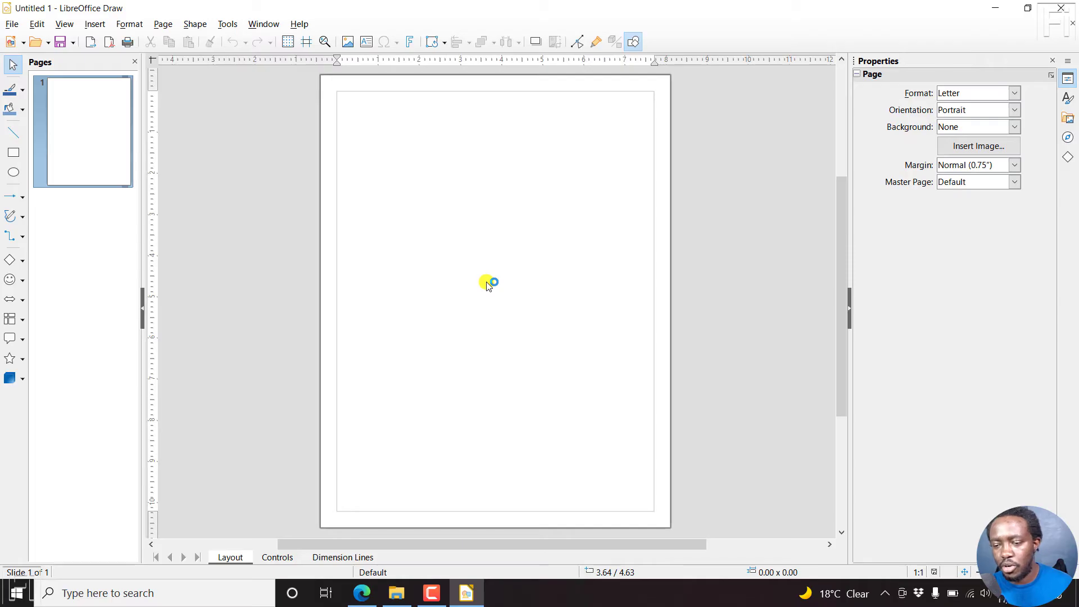
# Load the 'Tips to Speed Up Audio and Video Transcription' PDF into Draw for editing
pyautogui.click(12, 26)
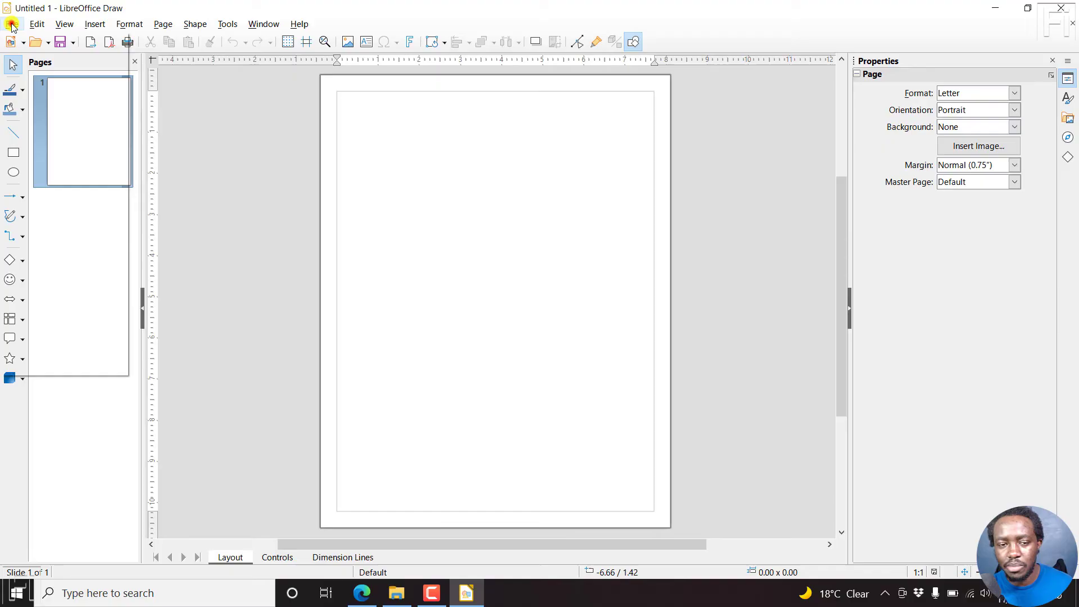
pyautogui.click(32, 54)
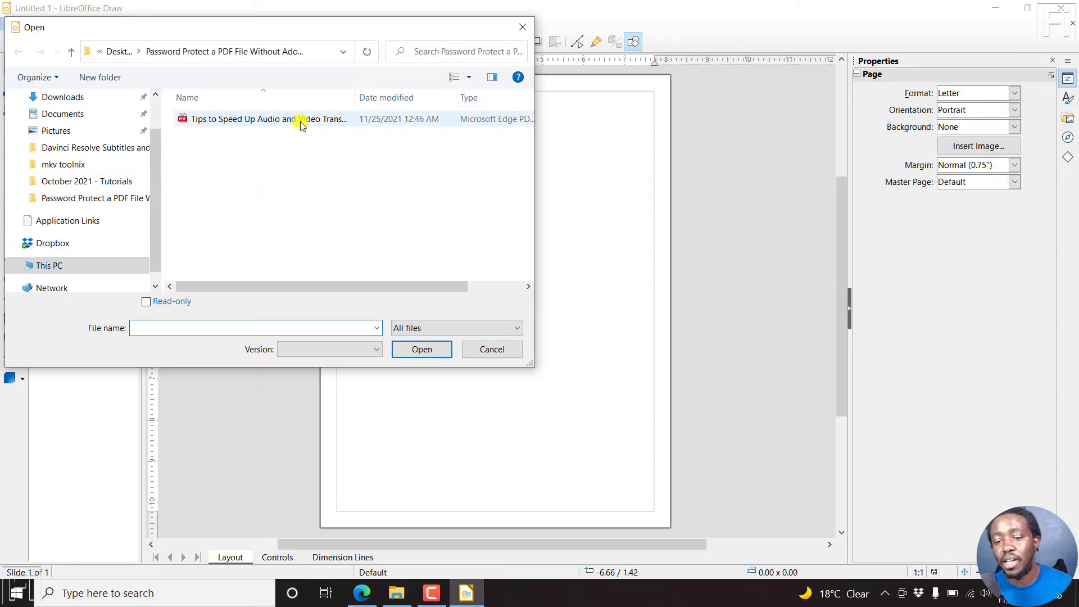
pyautogui.moveTo(269, 119)
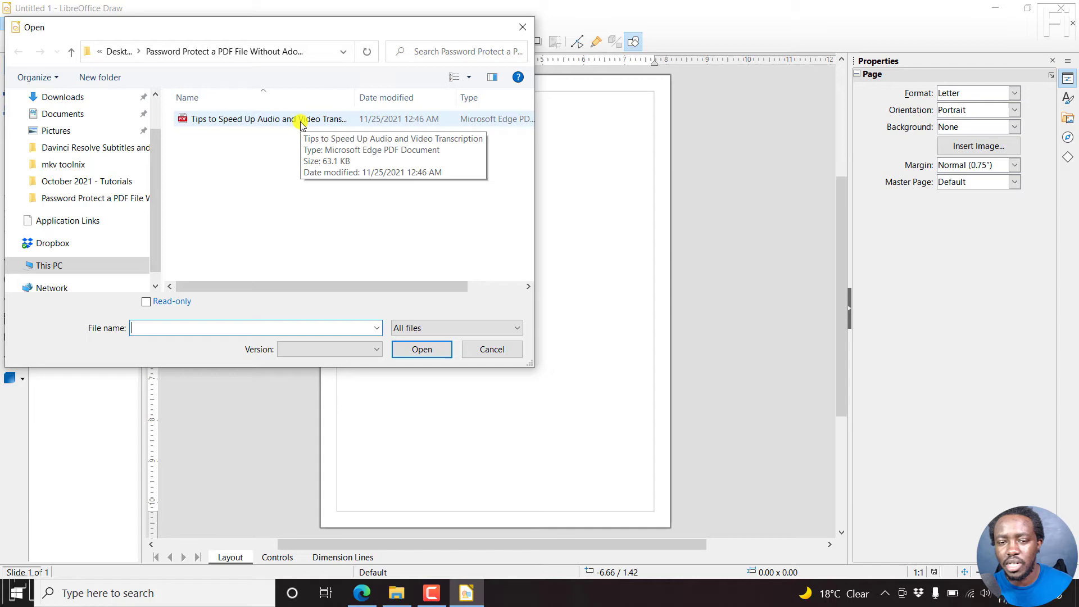
pyautogui.click(300, 123)
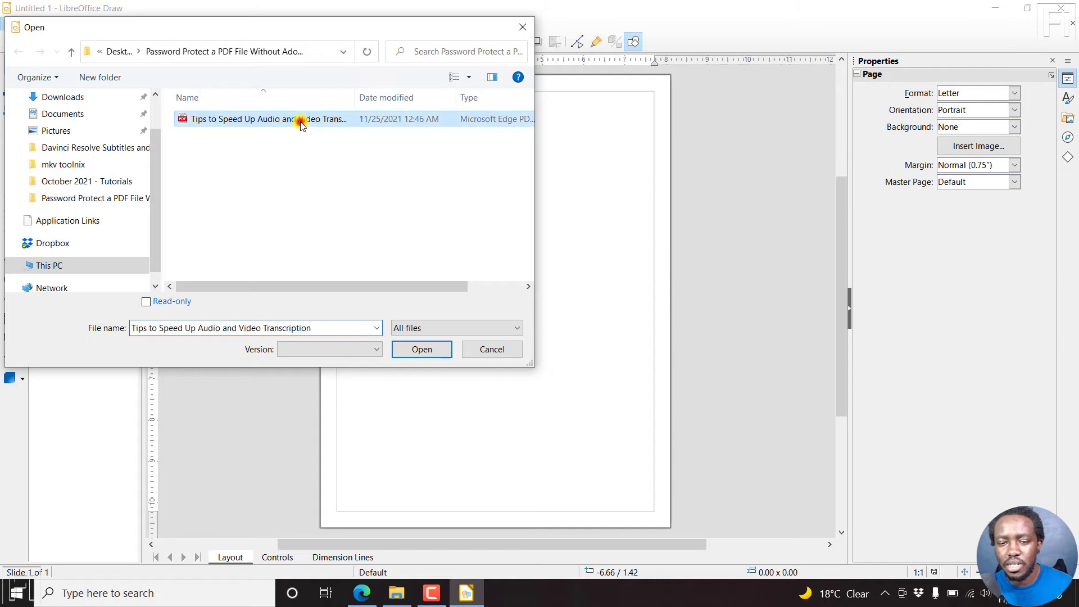
pyautogui.click(424, 349)
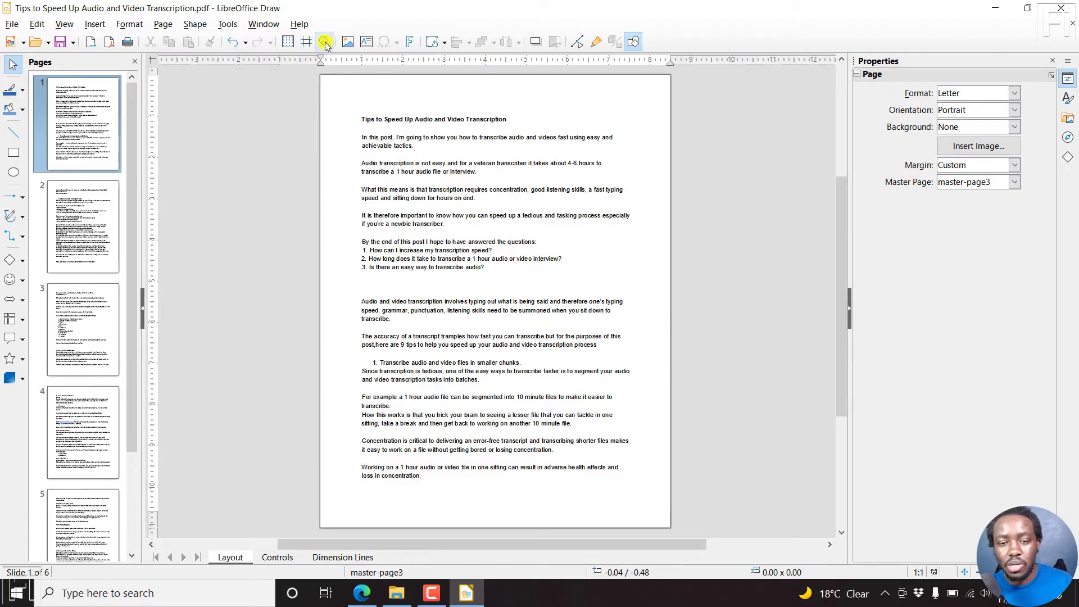
pyautogui.click(398, 118)
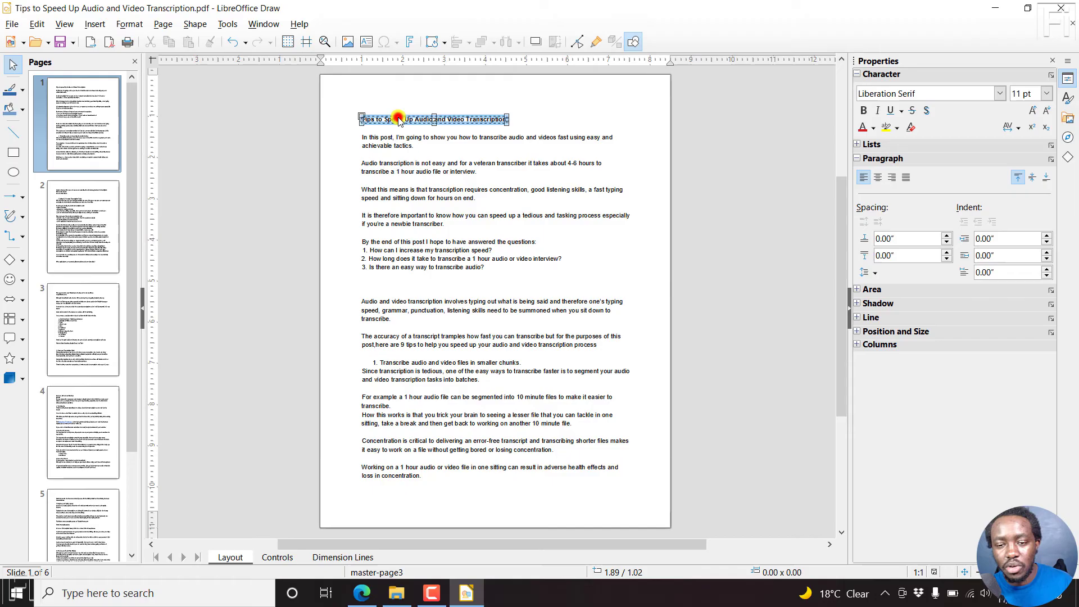
pyautogui.tripleClick(398, 119)
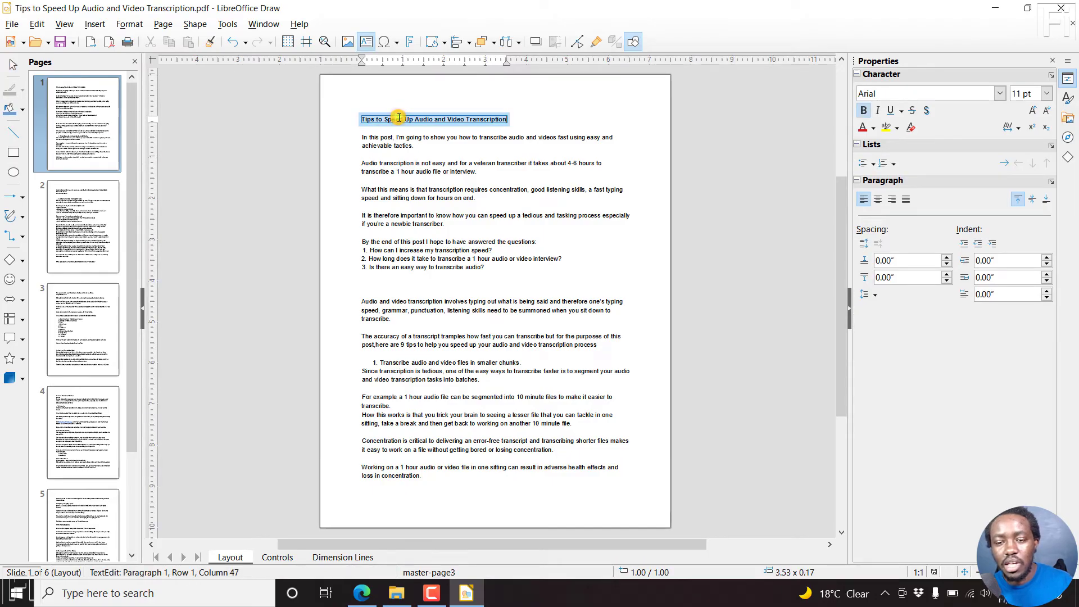
pyautogui.write('Tips t')
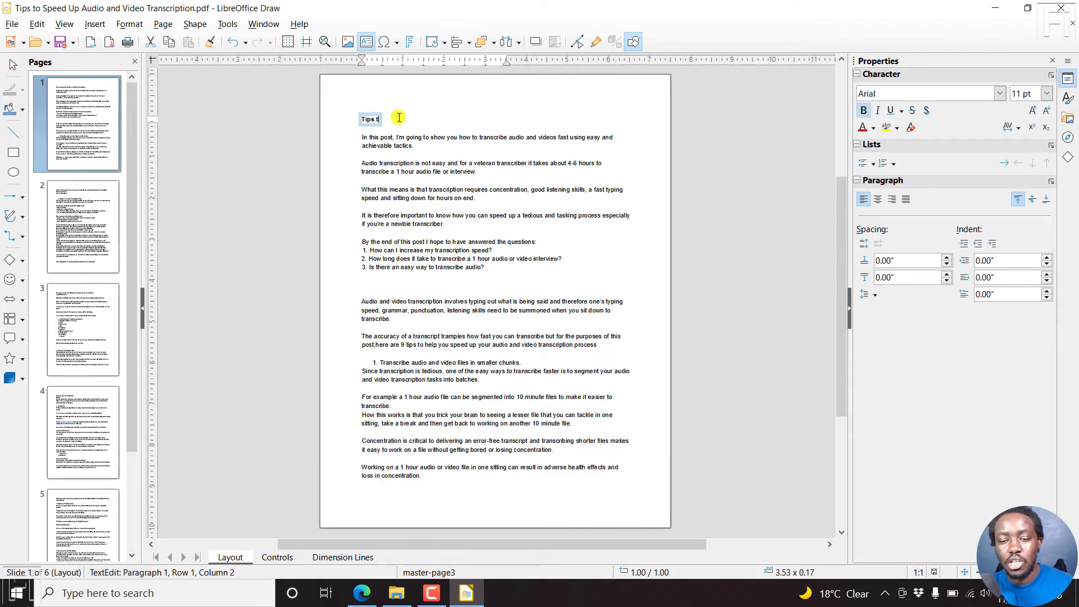
pyautogui.write('o')
pyautogui.click(449, 138)
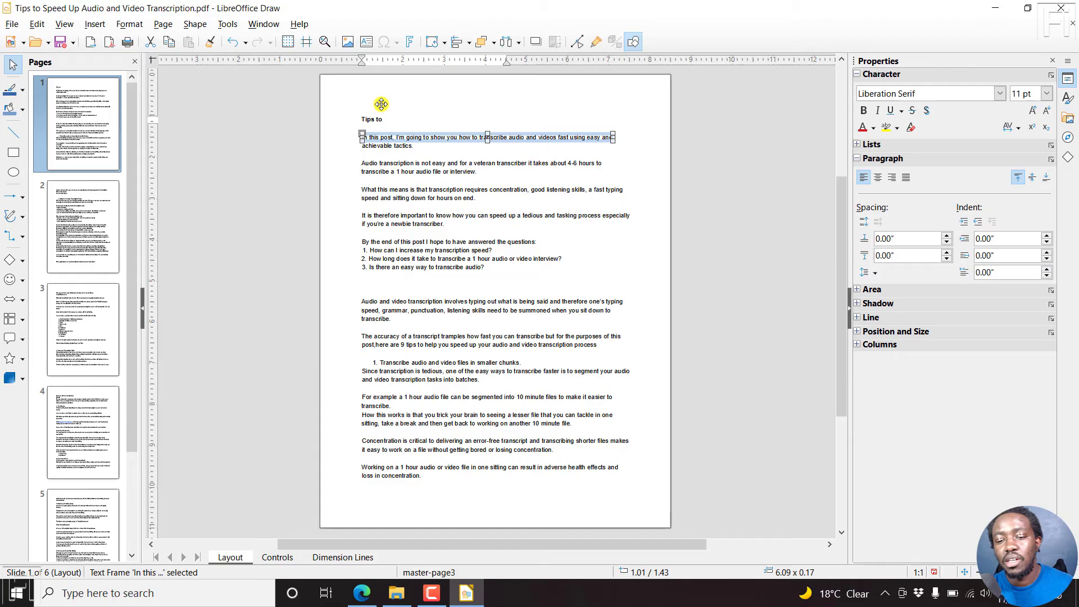
pyautogui.click(427, 113)
pyautogui.hotkey('ctrl', 'z')
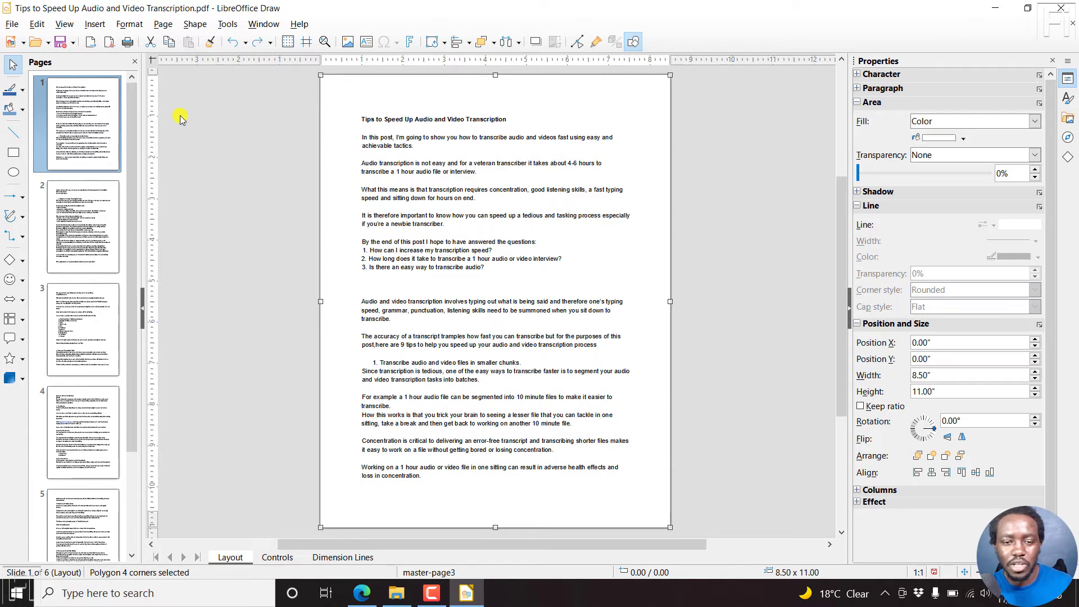
# Start a PDF export and show the Security settings in PDF Options
pyautogui.click(12, 24)
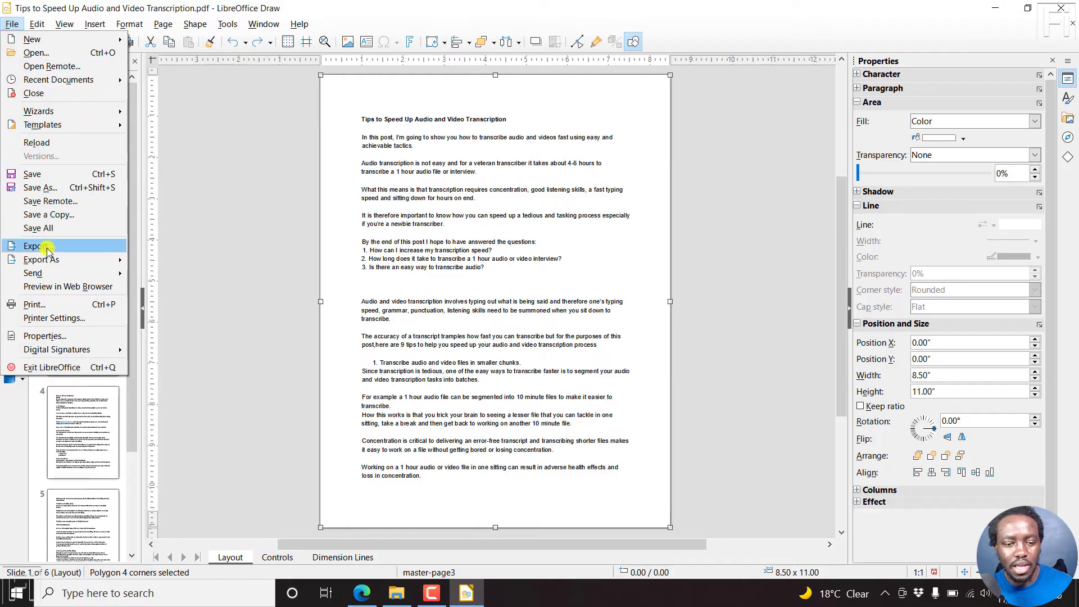
pyautogui.moveTo(41, 259)
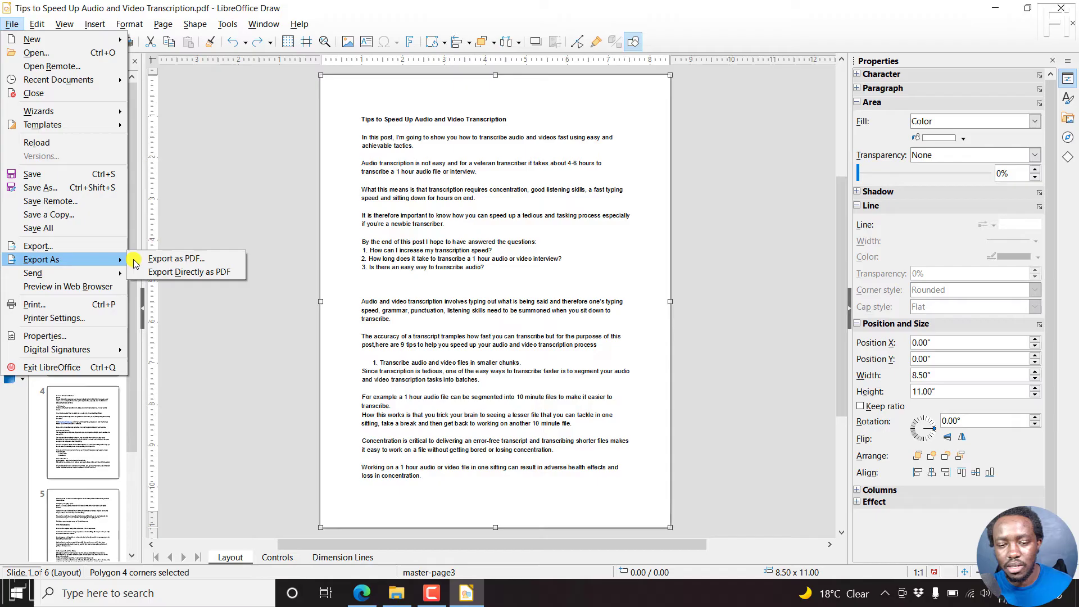
pyautogui.click(176, 259)
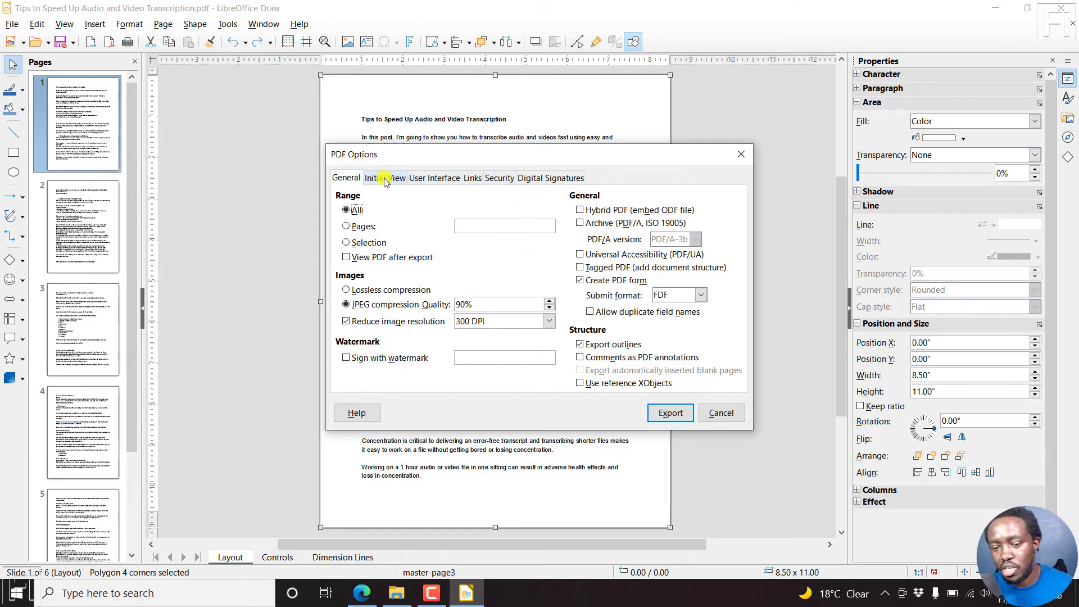
pyautogui.click(499, 179)
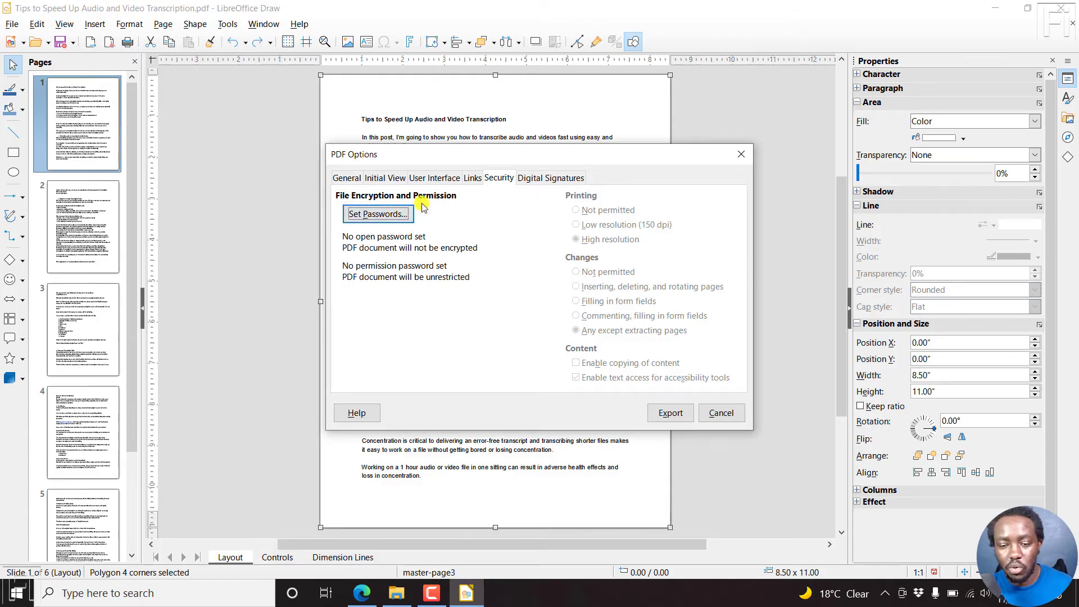
# Set and confirm an open password in Set Passwords, then proceed with Export
pyautogui.click(383, 215)
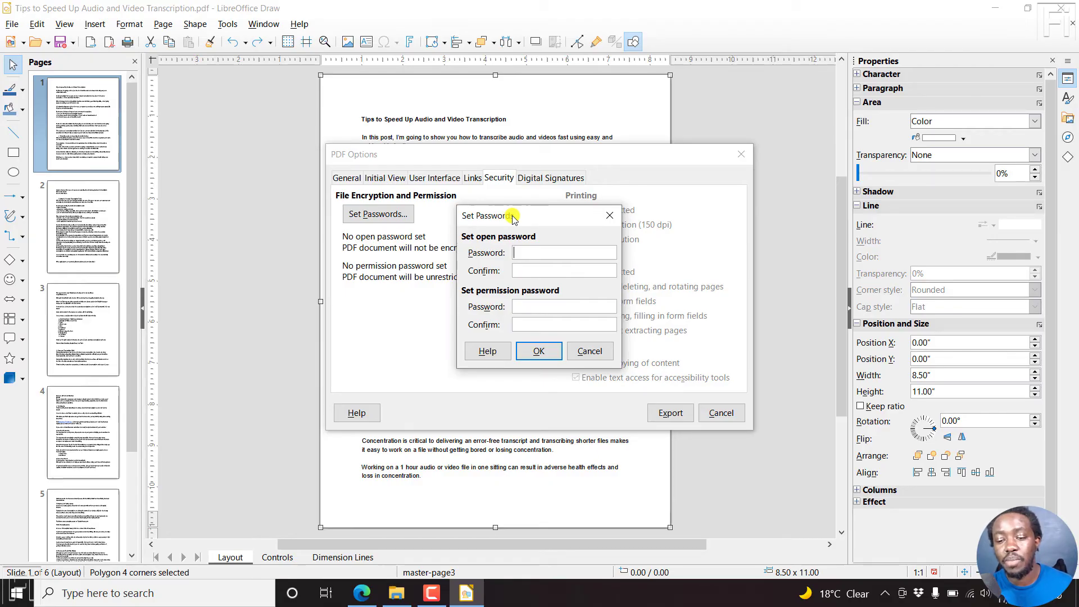
pyautogui.click(514, 252)
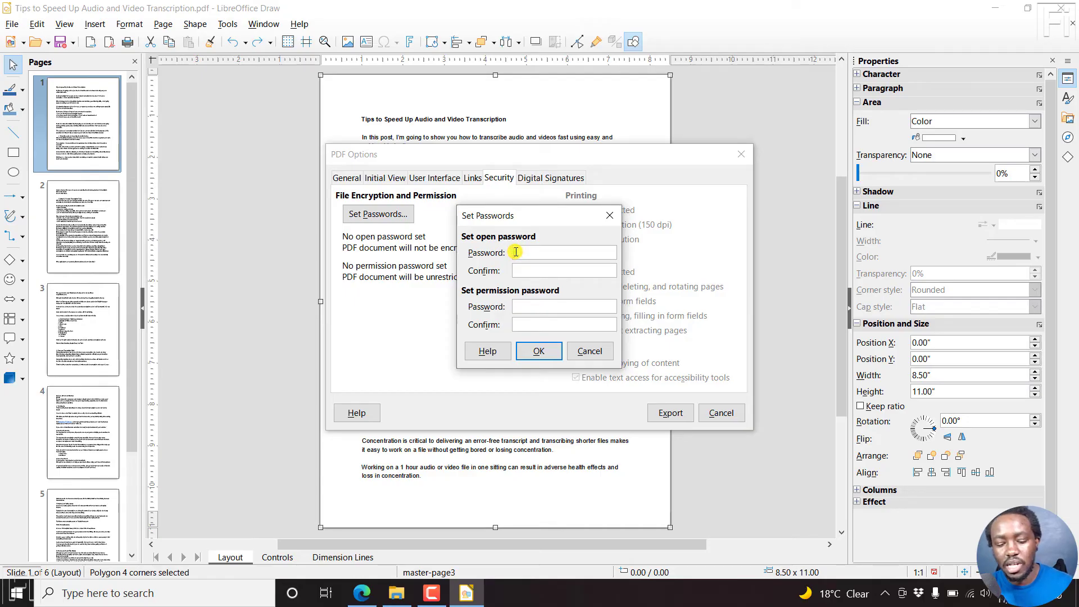
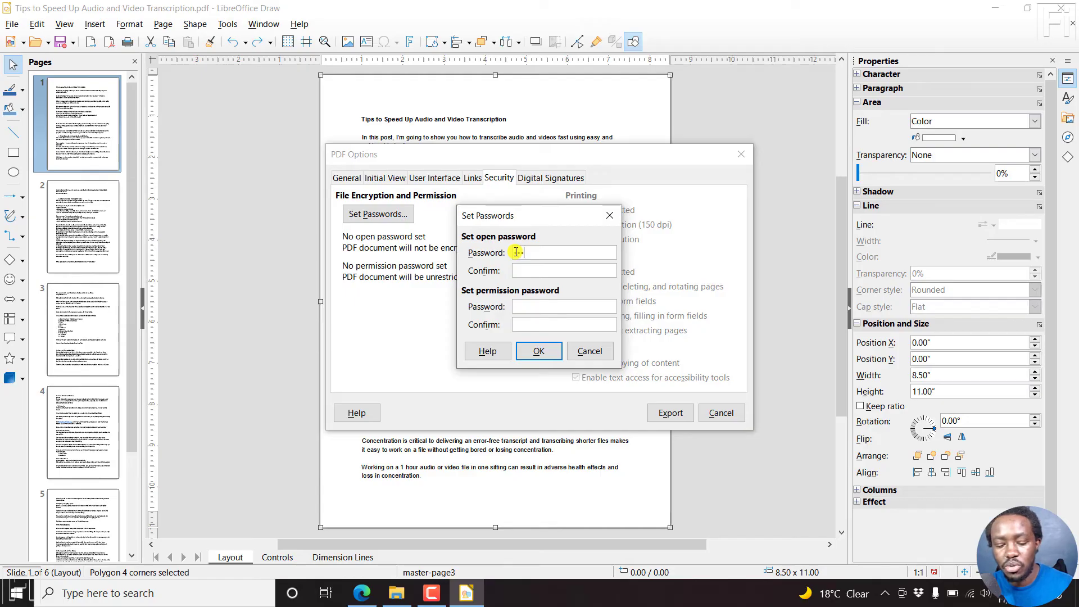
pyautogui.click(539, 270)
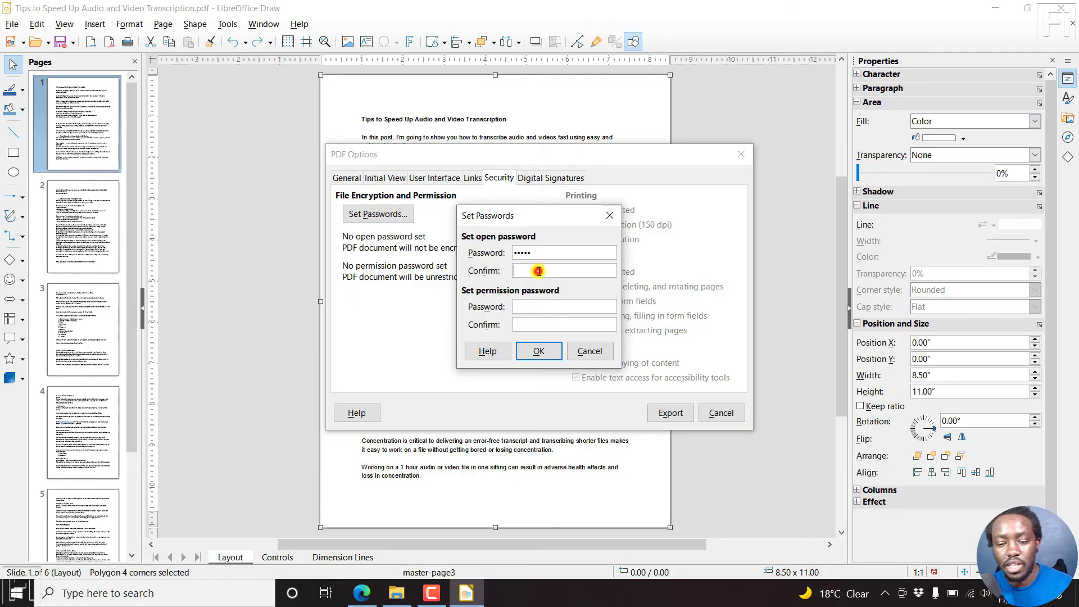
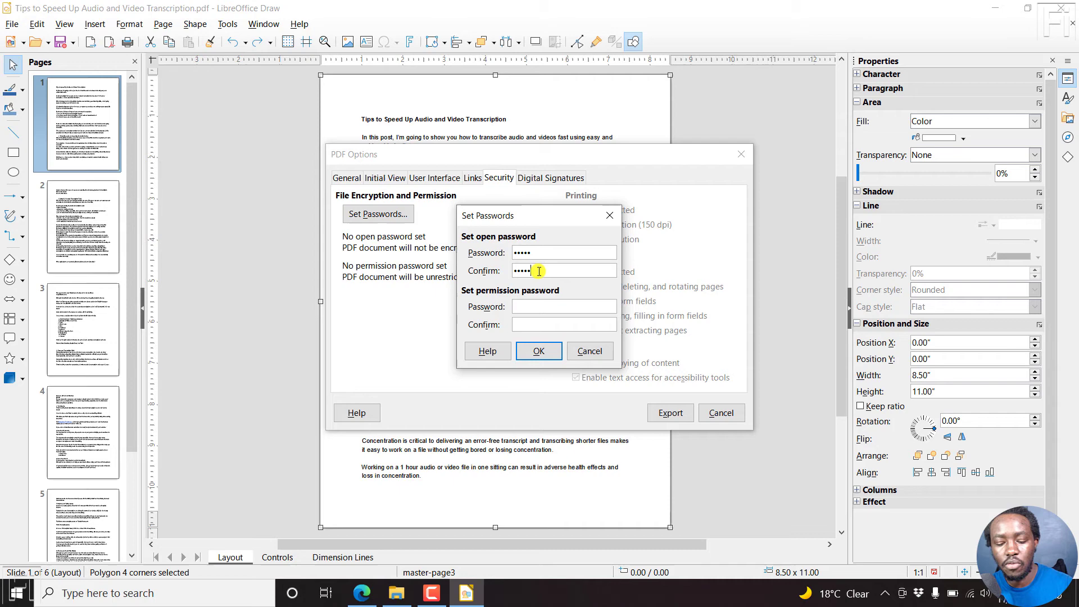
pyautogui.click(541, 352)
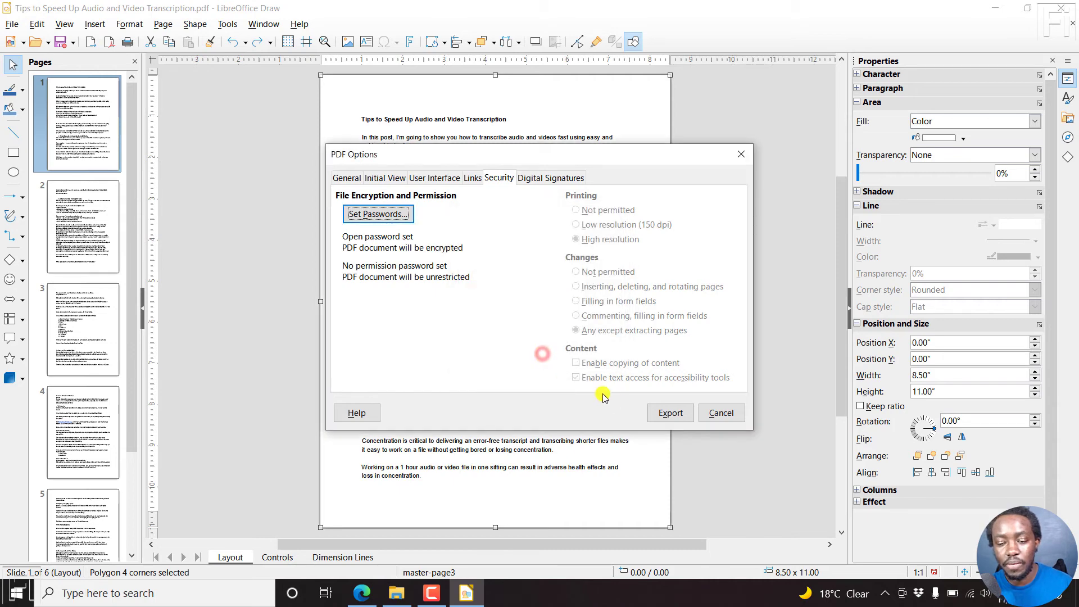
pyautogui.click(675, 417)
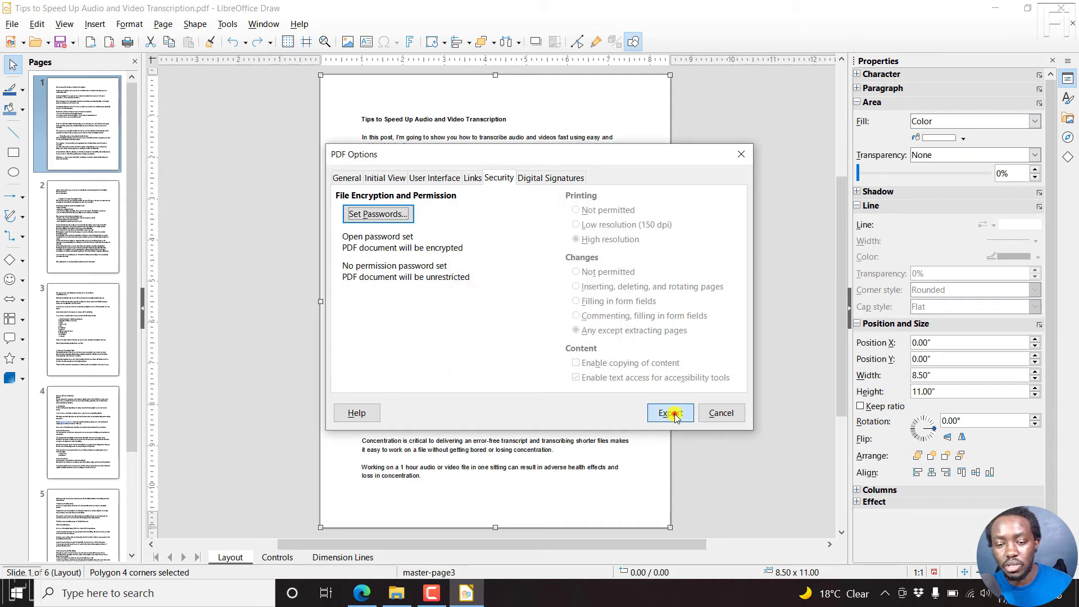
# Save the export as 'Tips to Speed Up Audio and Video Transcription - Password Protected'
pyautogui.click(301, 277)
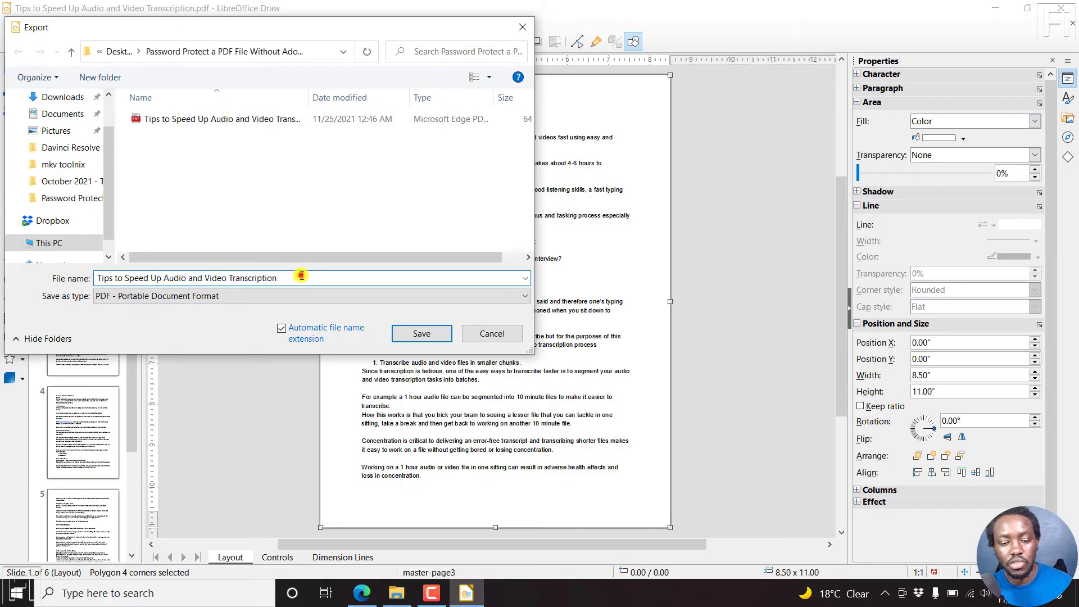
pyautogui.write('- P')
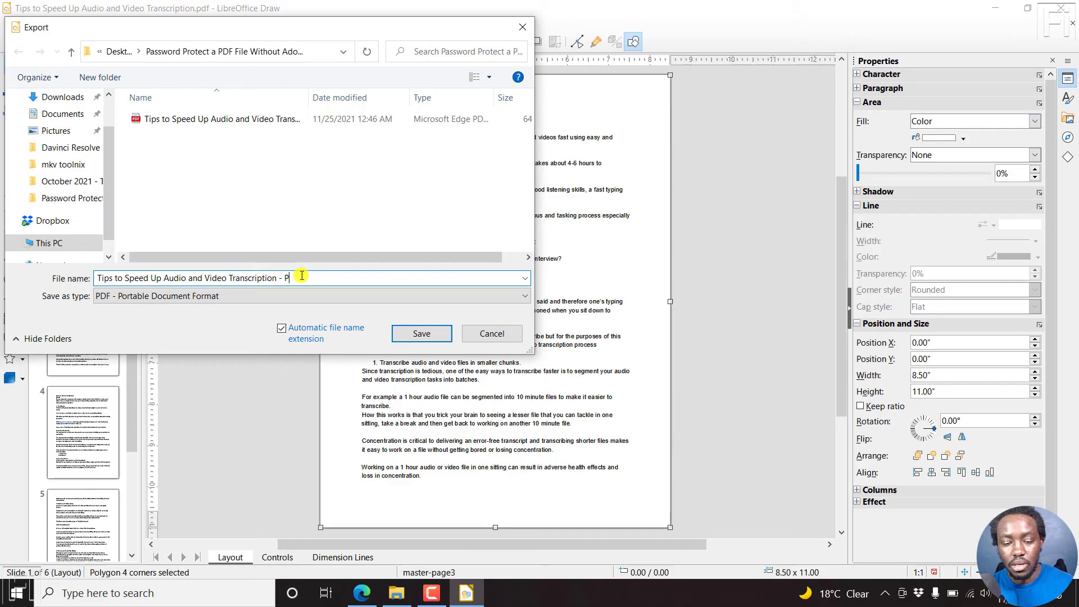
pyautogui.write('assw')
pyautogui.press('BackSpace')
pyautogui.press('BackSpace')
pyautogui.write('sword')
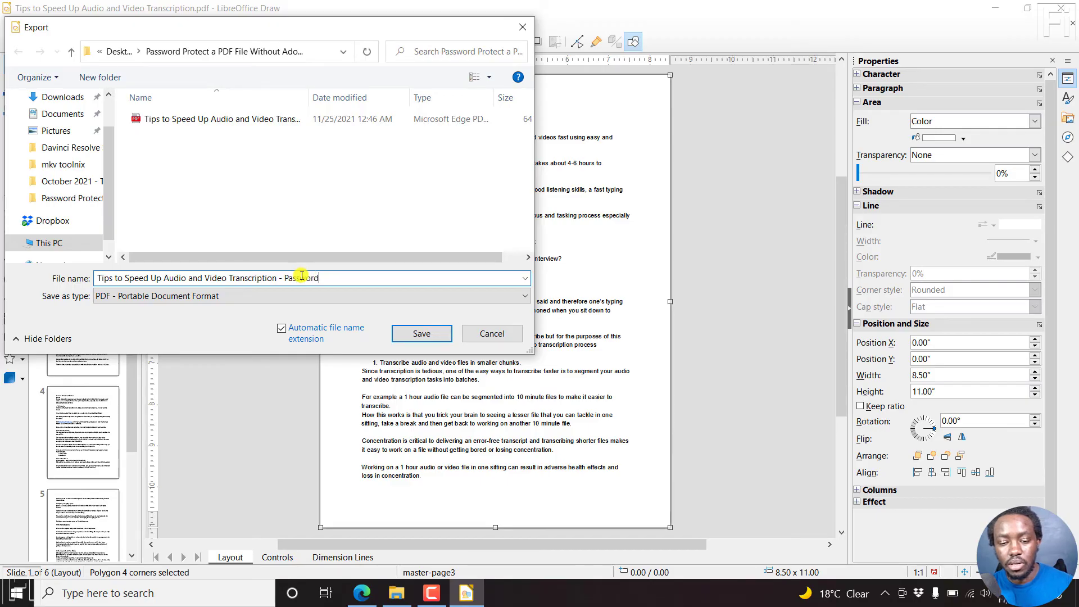
pyautogui.write(' Protected')
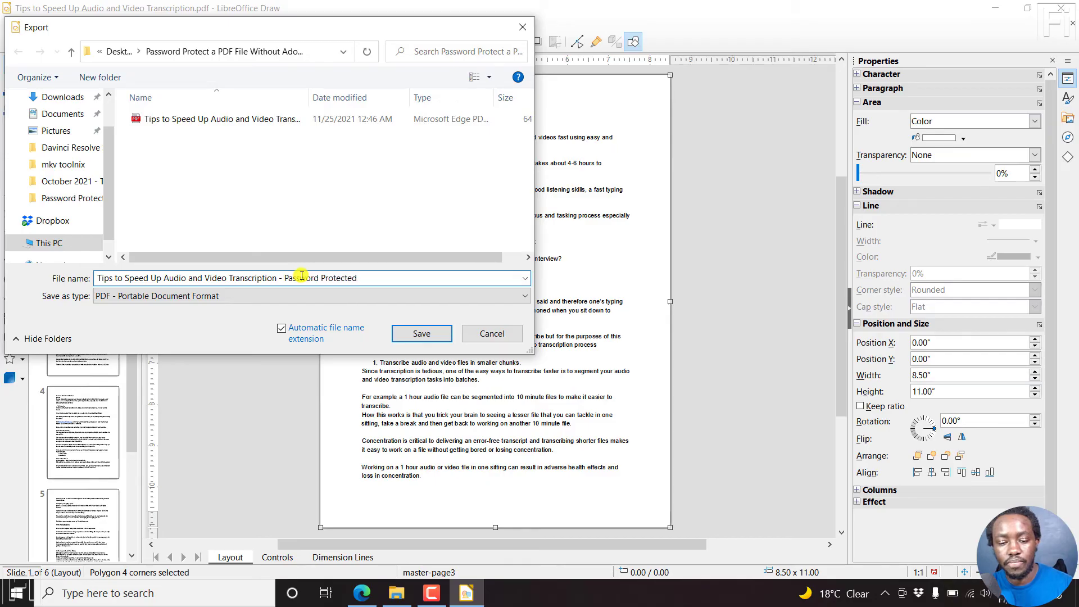
pyautogui.click(416, 334)
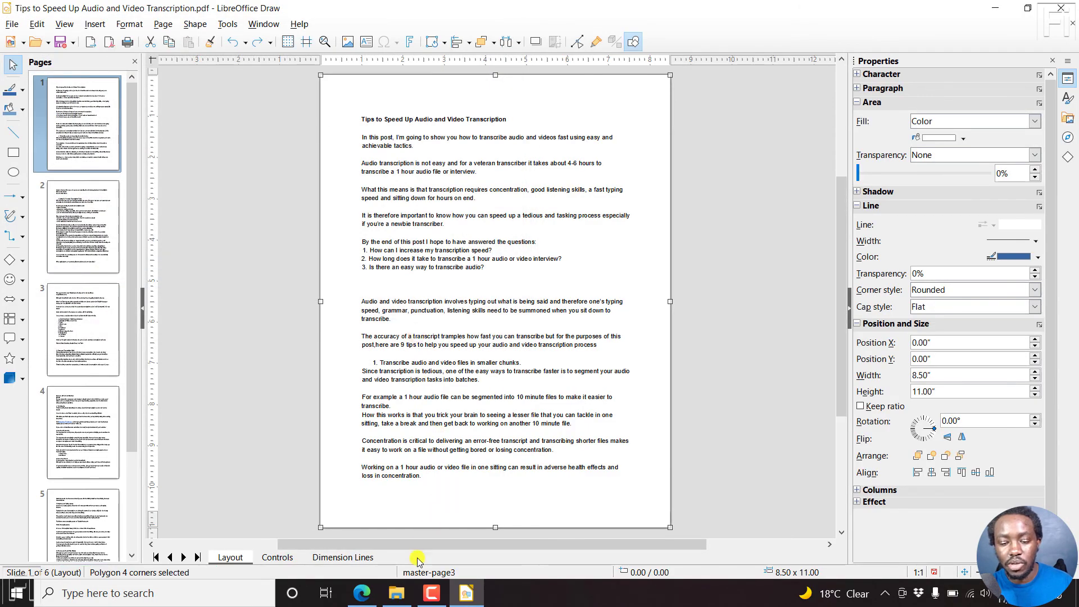
# From File Explorer, launch the Password Protected PDF with Adobe Acrobat Reader DC
pyautogui.click(409, 597)
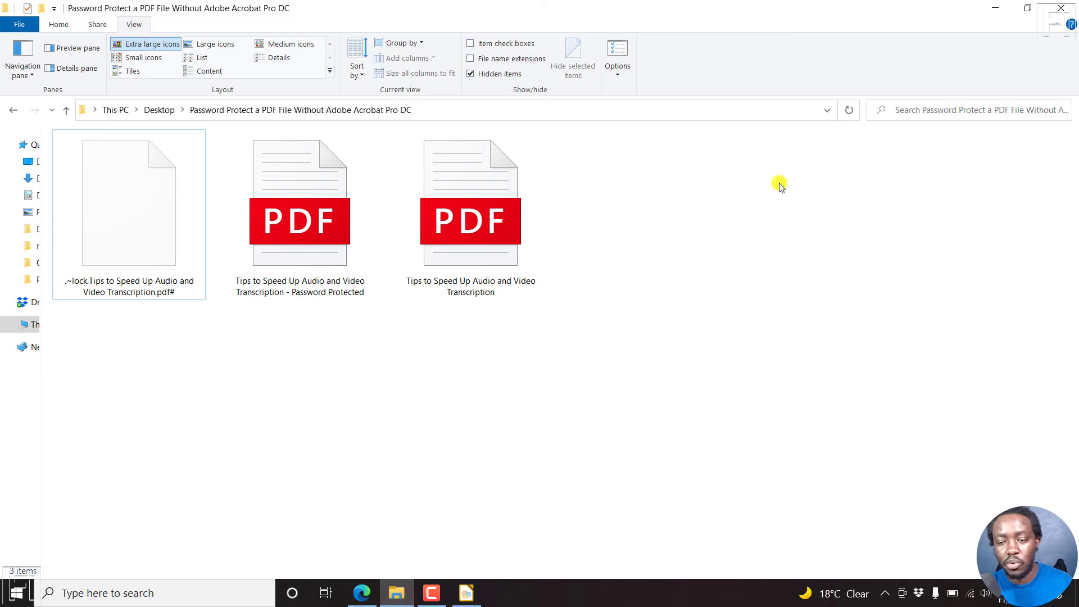
pyautogui.click(330, 304)
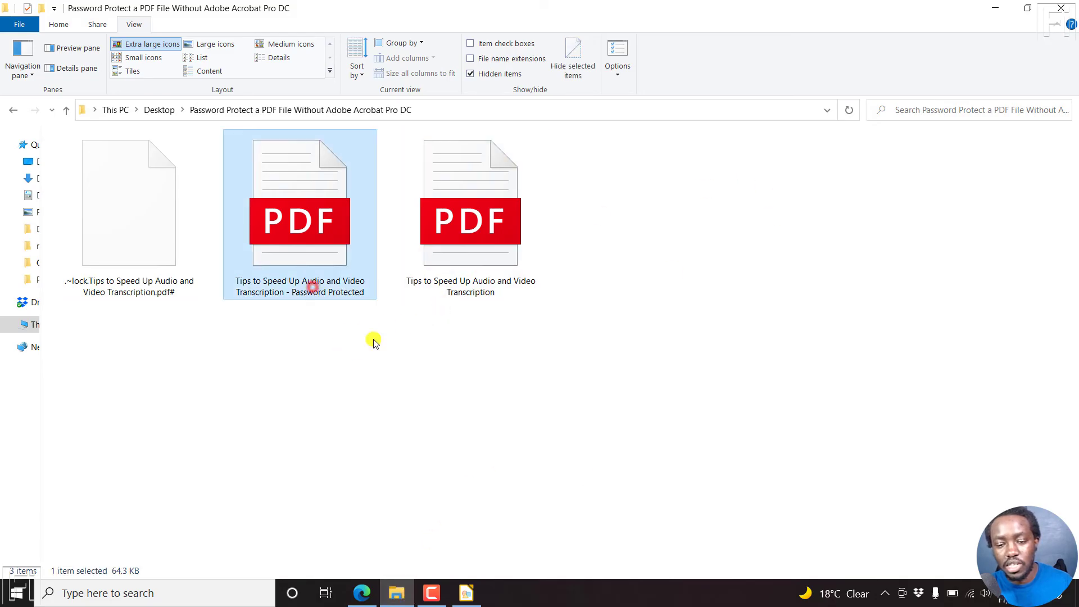
pyautogui.rightClick(290, 239)
pyautogui.moveTo(333, 338)
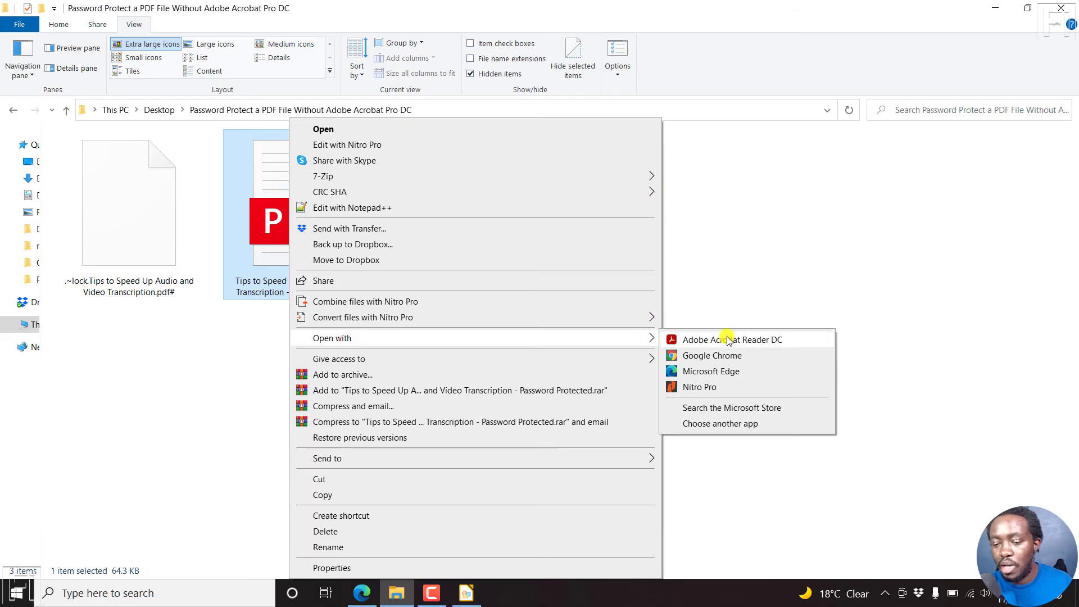
pyautogui.click(727, 340)
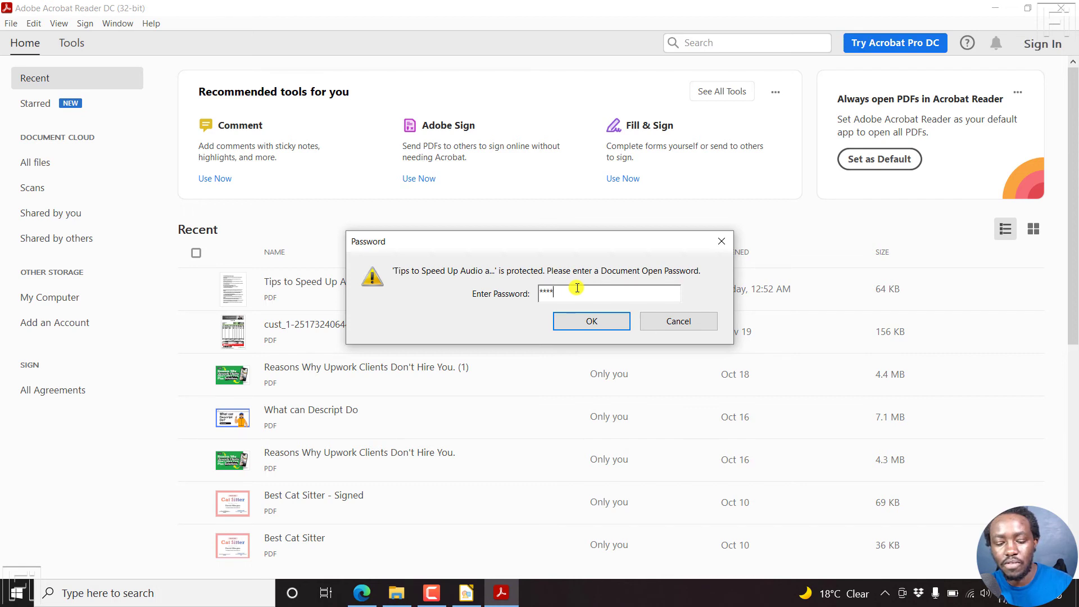
pyautogui.write('*')
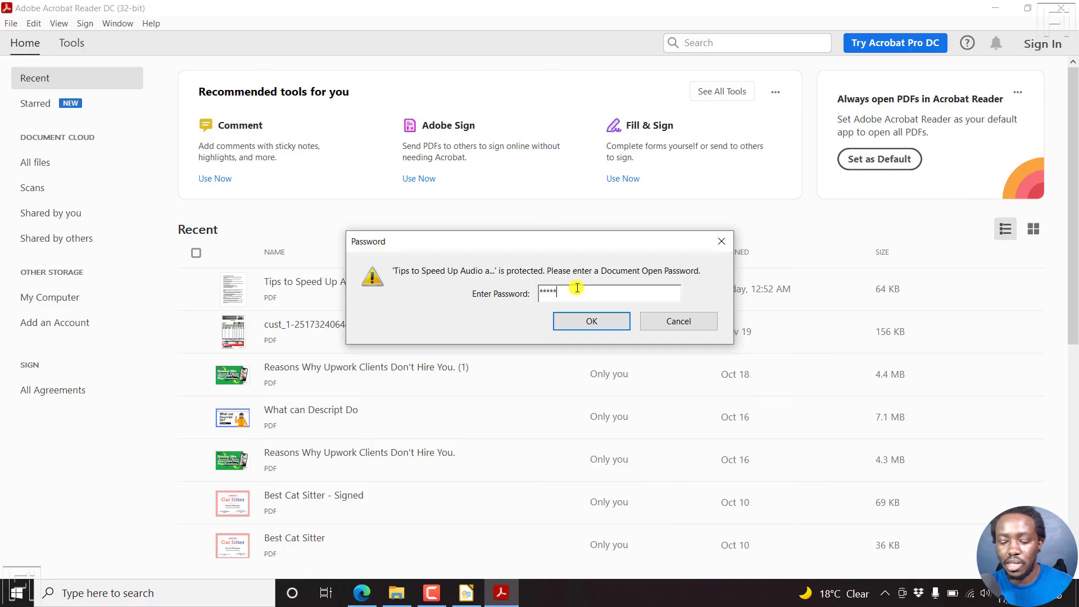
# Submit the open password, dismiss the incorrect-password alert, and unlock the PDF with the corrected password
pyautogui.press('BackSpace')
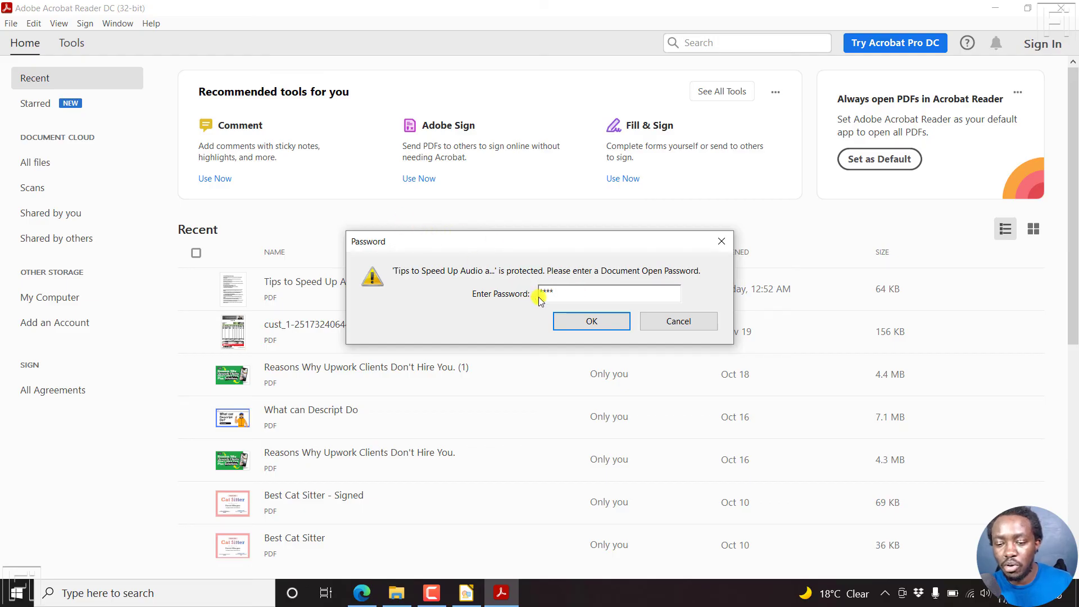
pyautogui.click(590, 324)
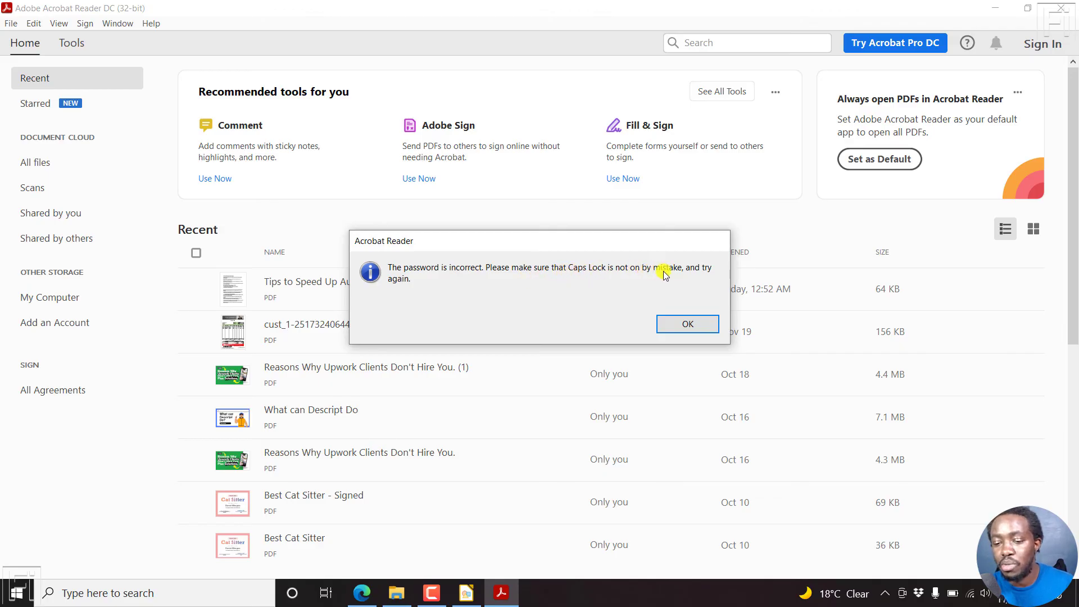
pyautogui.click(687, 324)
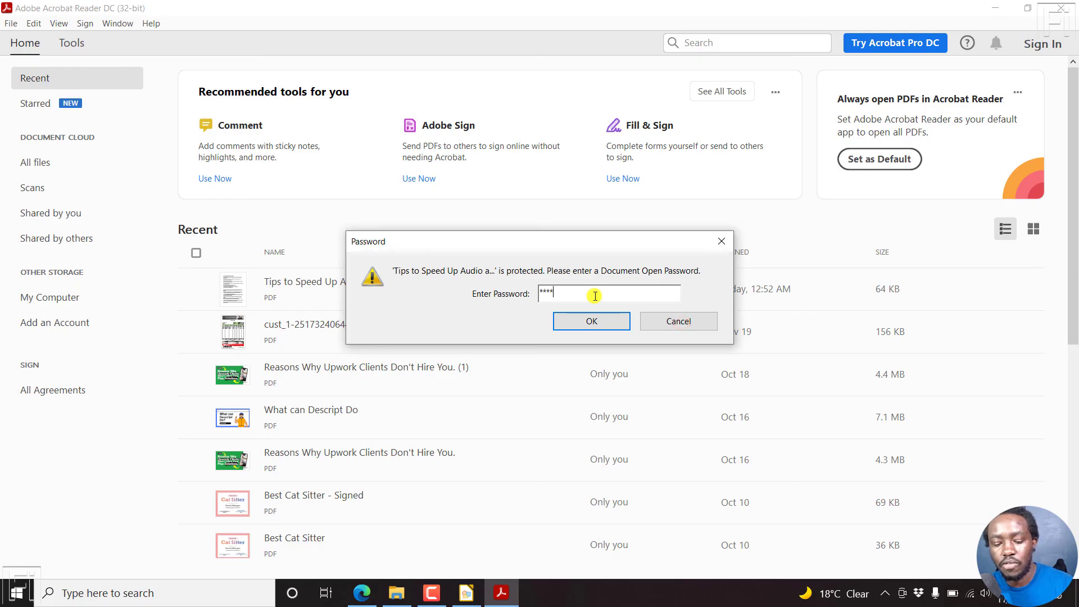
pyautogui.click(593, 321)
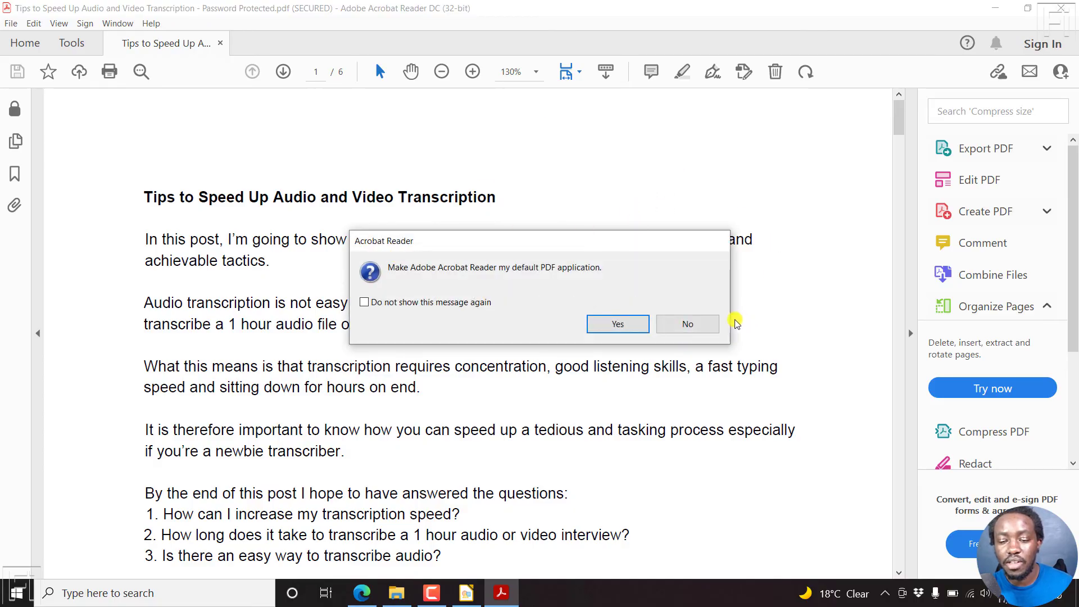
# Answer No to making Acrobat Reader the default PDF application
pyautogui.click(690, 324)
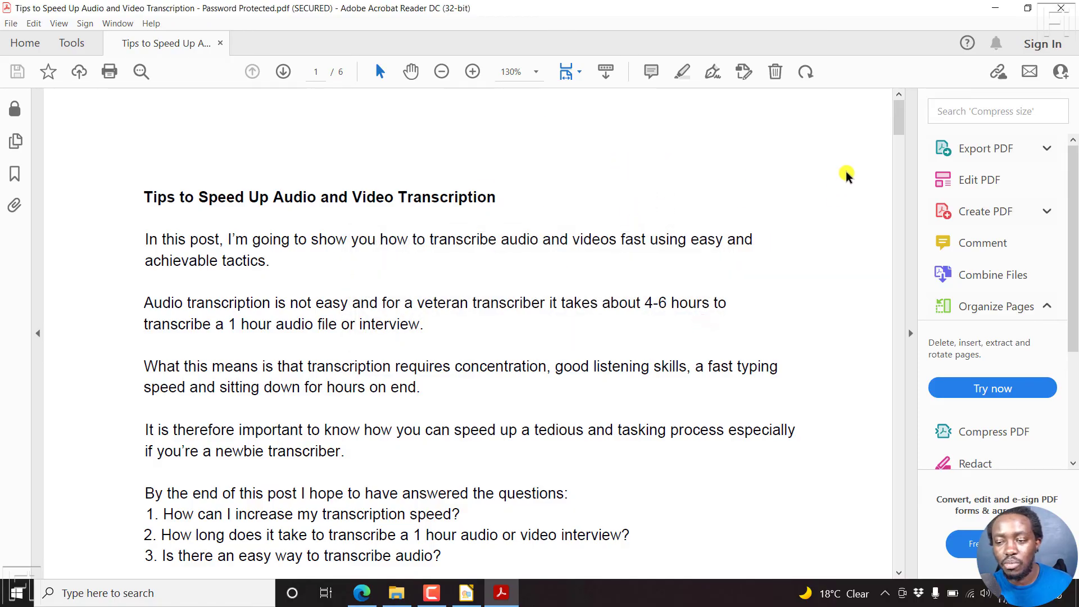